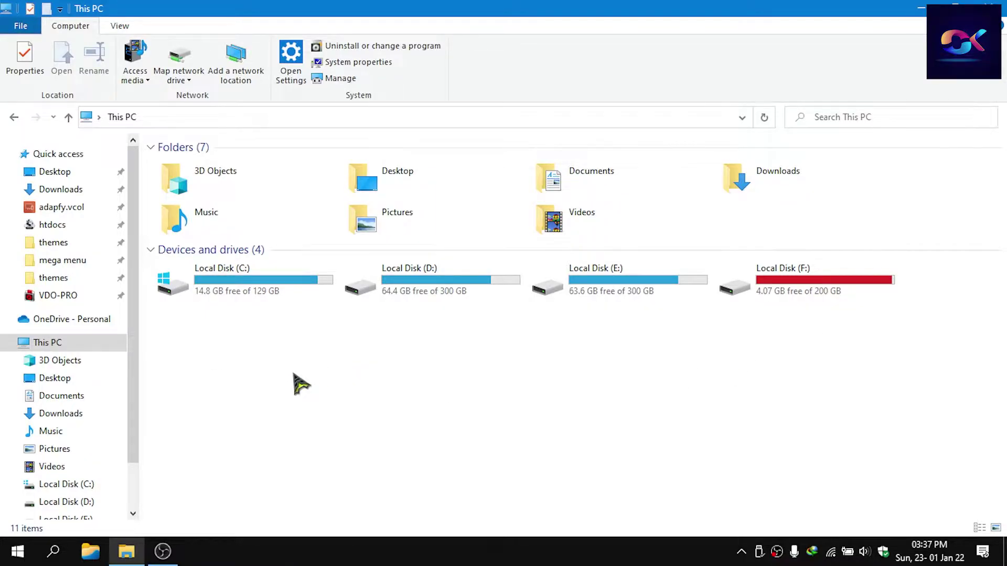
right_click(19, 552)
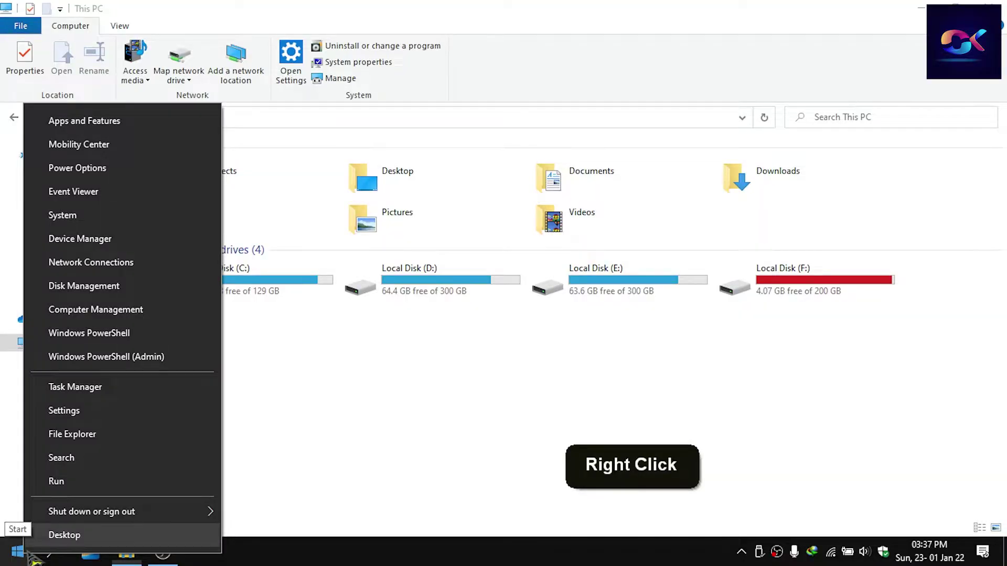
left_click(105, 245)
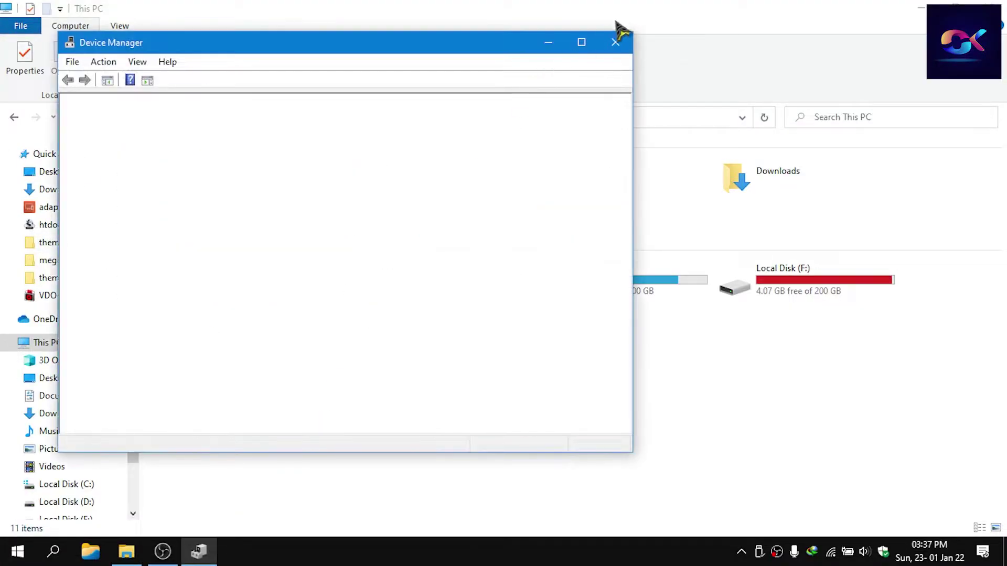
left_click(615, 43)
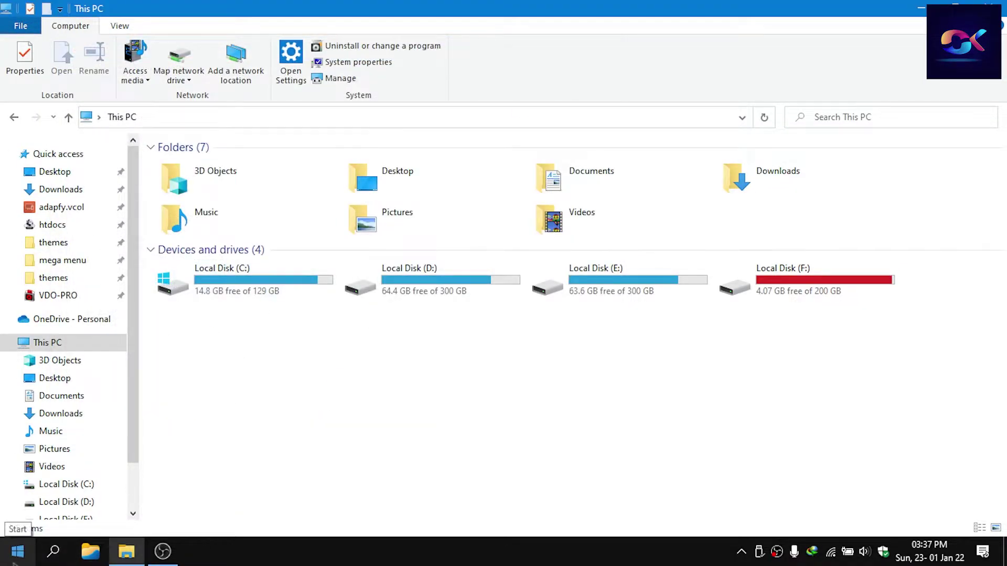
- Open Disk Management and initialize Disk 1 with the GPT (GUID Partition Table) partition style
right_click(17, 551)
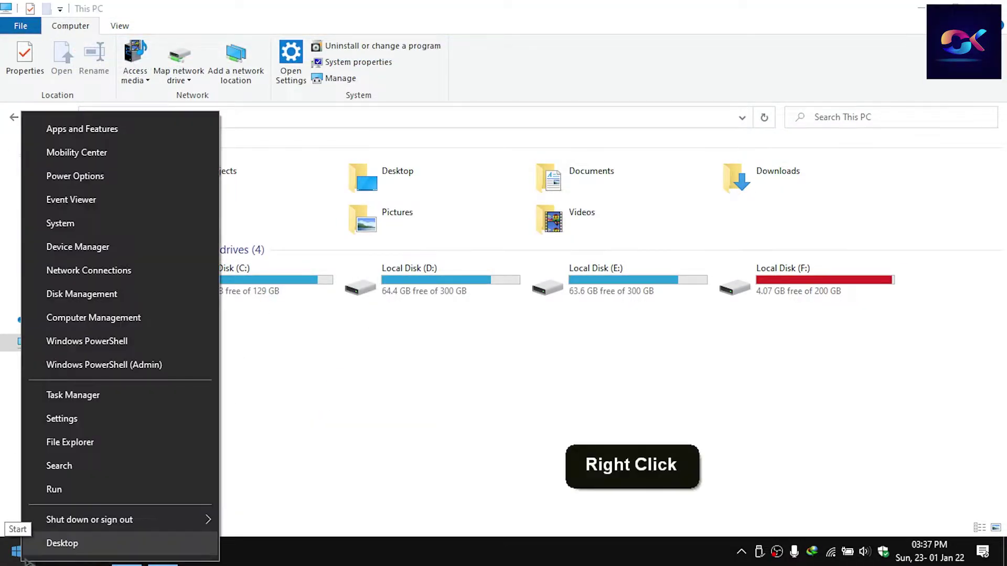
left_click(96, 301)
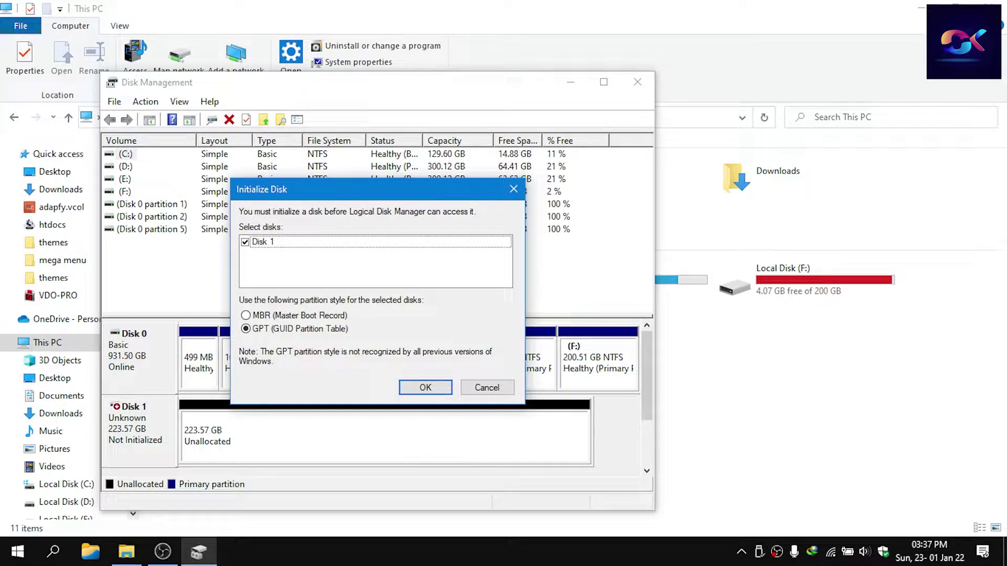
left_click(426, 388)
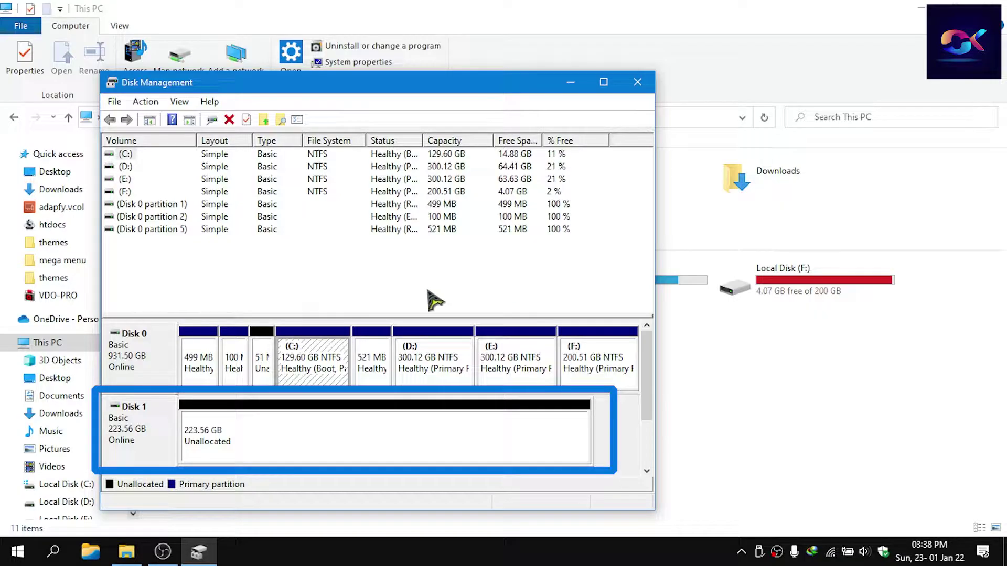
- Widen the Disk Management window and check which volume types are offered for Disk 1's unallocated space
left_click_drag(655, 335, 923, 335)
left_click(259, 420)
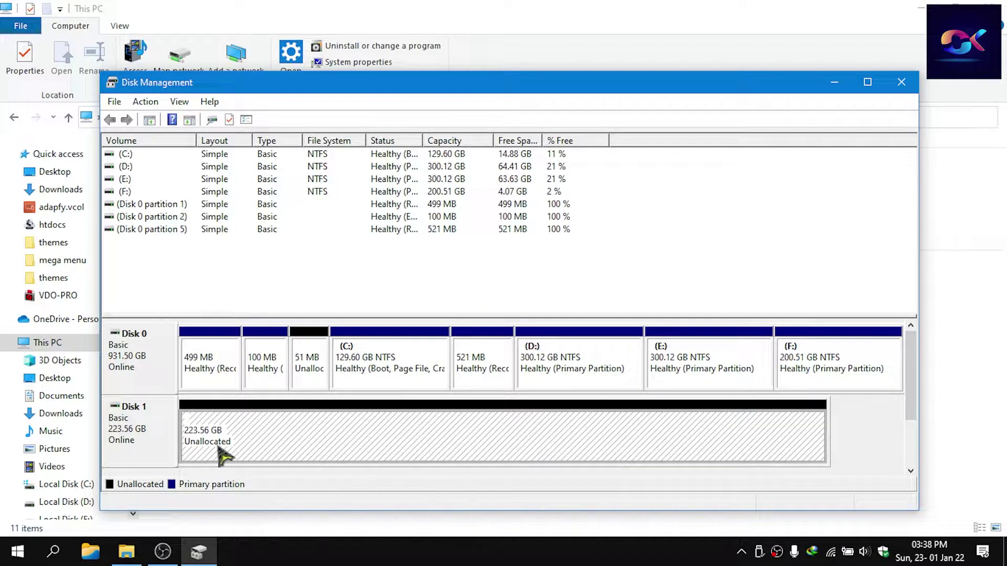
right_click(435, 447)
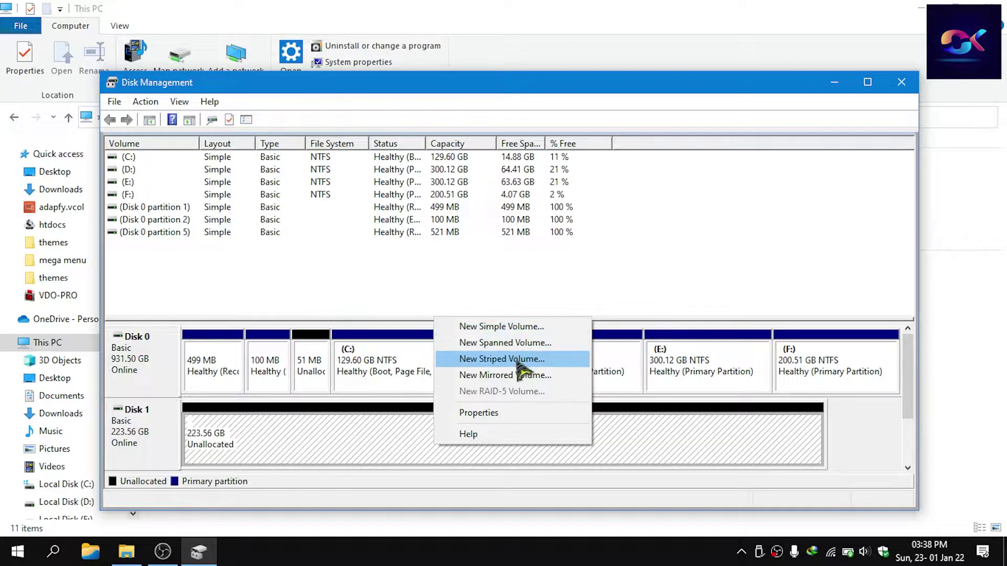
left_click(875, 448)
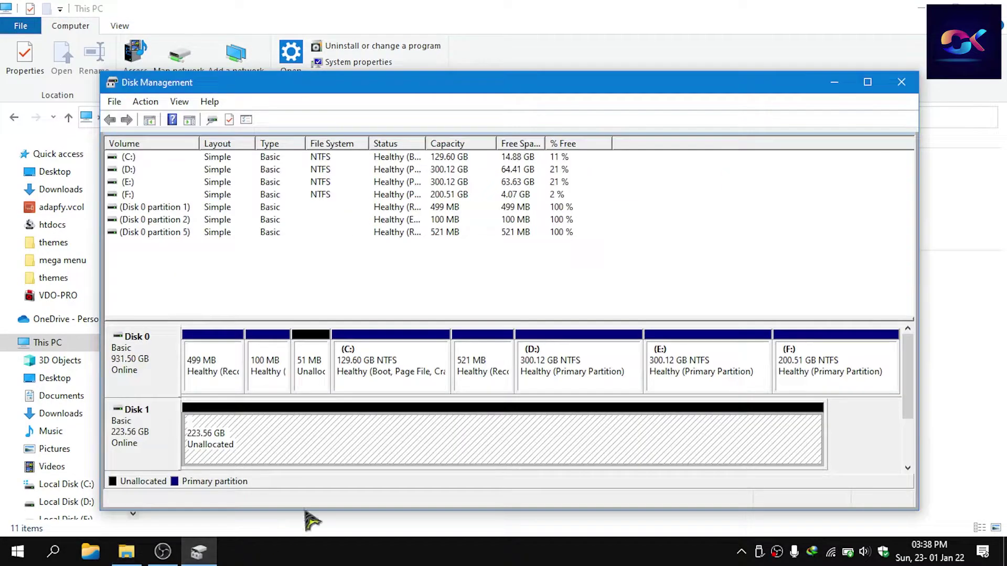
- Create a simple volume of 228919 MB on Disk 1 with drive letter G, quick-formatted as NTFS and labelled New Volume
right_click(309, 444)
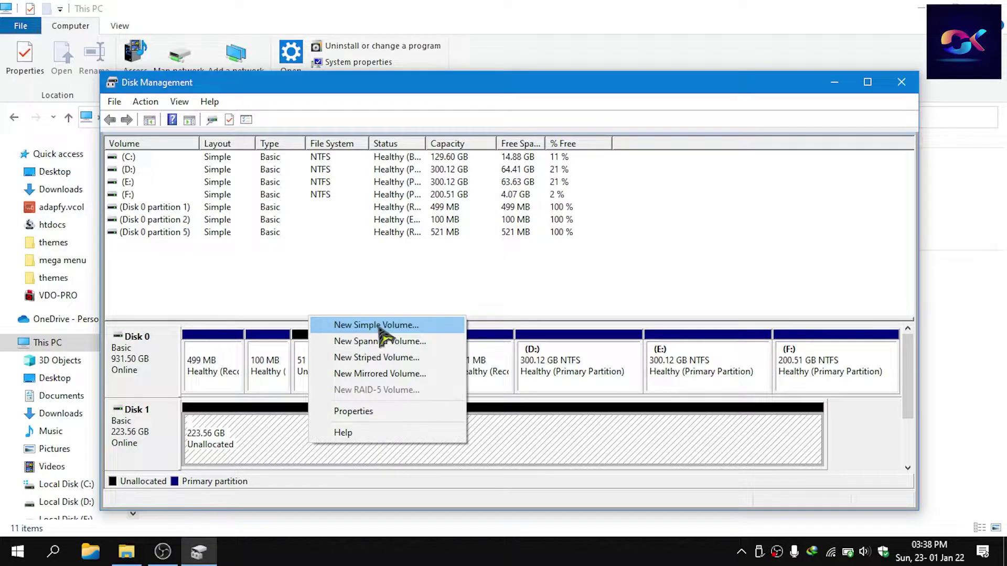
left_click(415, 326)
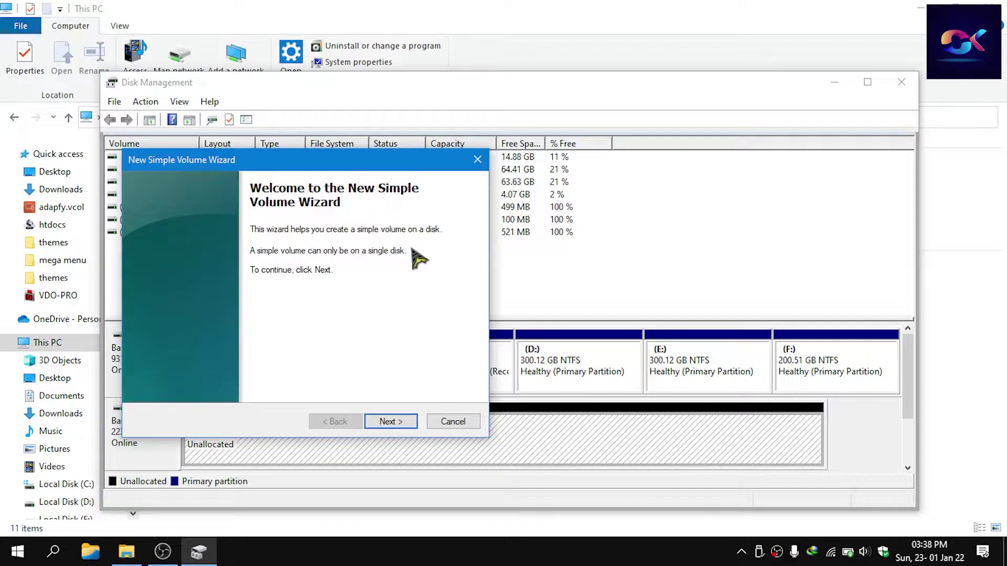
left_click(388, 422)
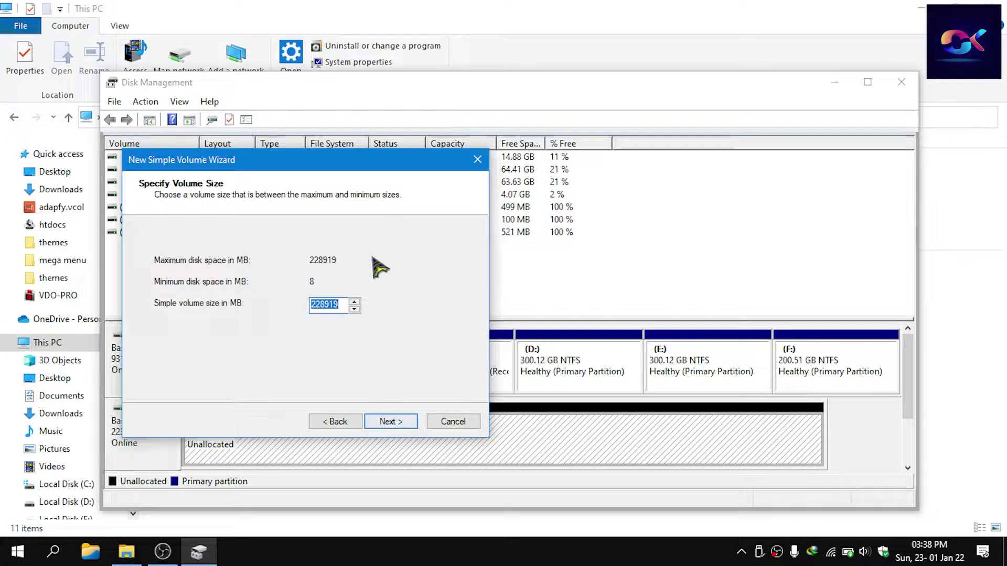
left_click(403, 421)
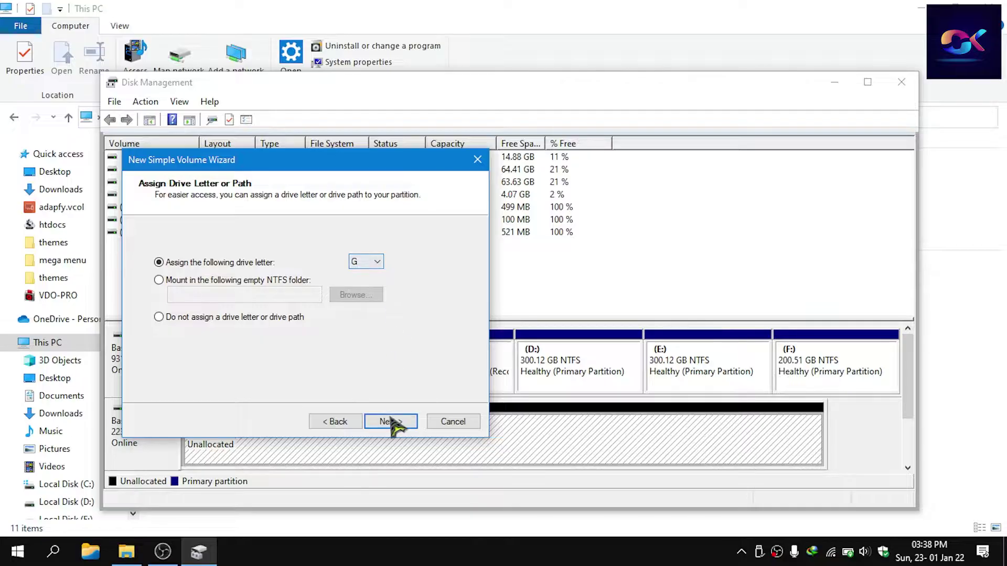
left_click(394, 431)
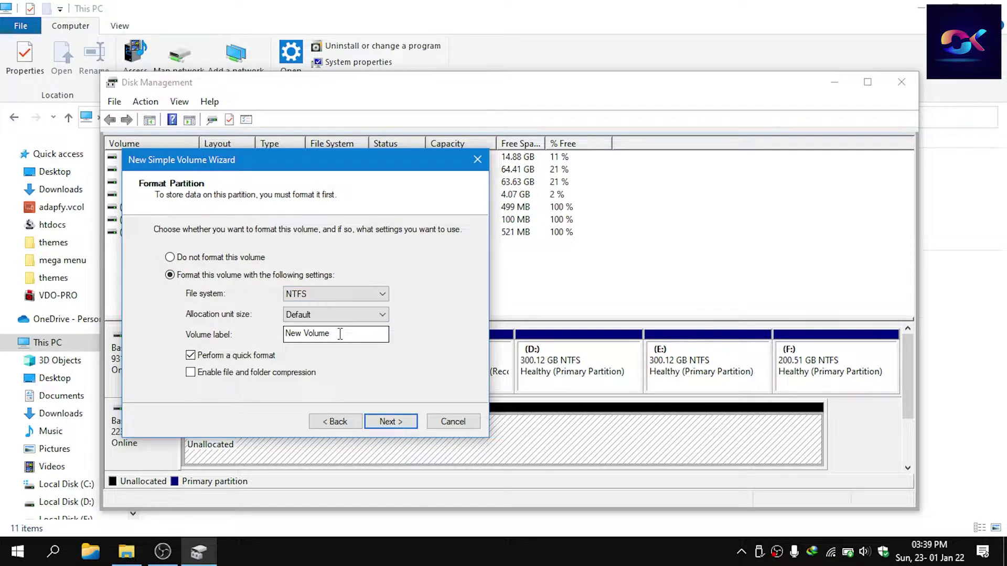
left_click(392, 425)
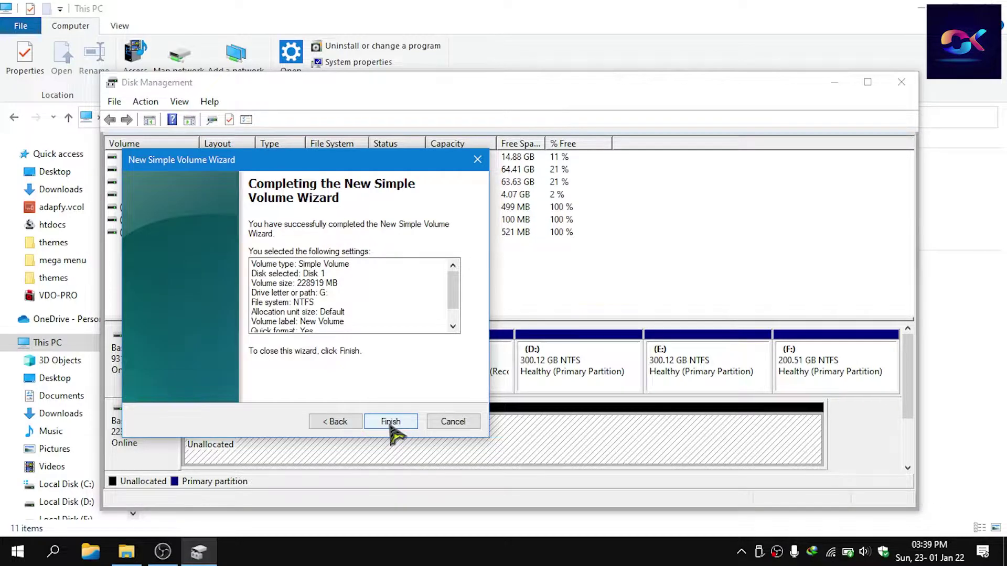
scroll(364, 309, "down", 2)
scroll(364, 306, "up", 2)
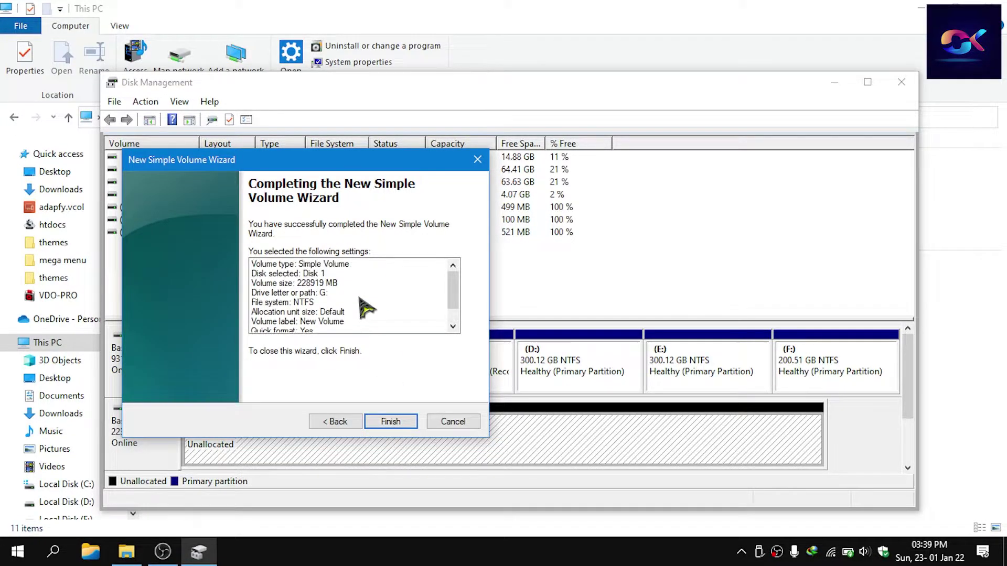
left_click(399, 424)
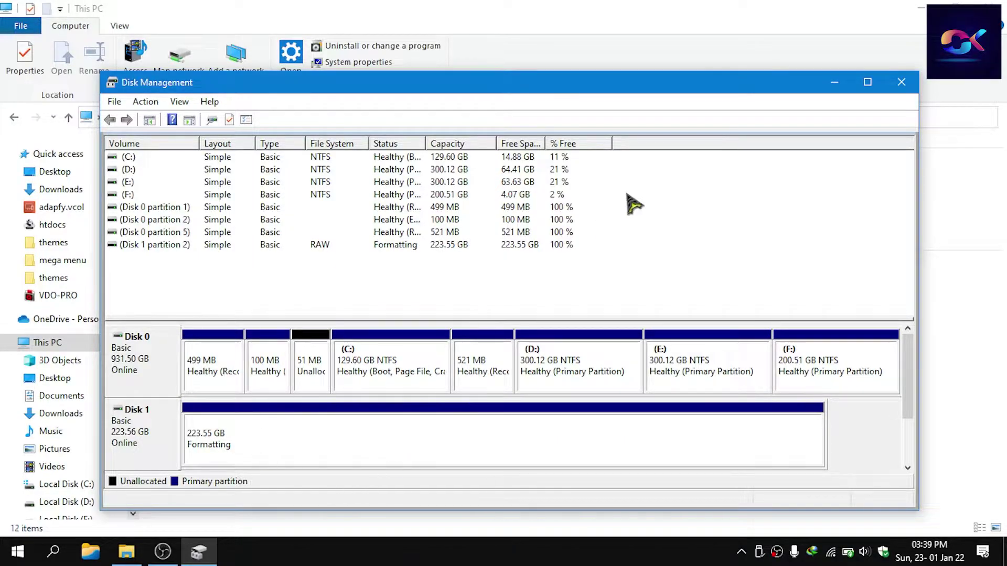
- Switch to File Explorer, look inside the New Volume (G:) drive and return to This PC
left_click(714, 21)
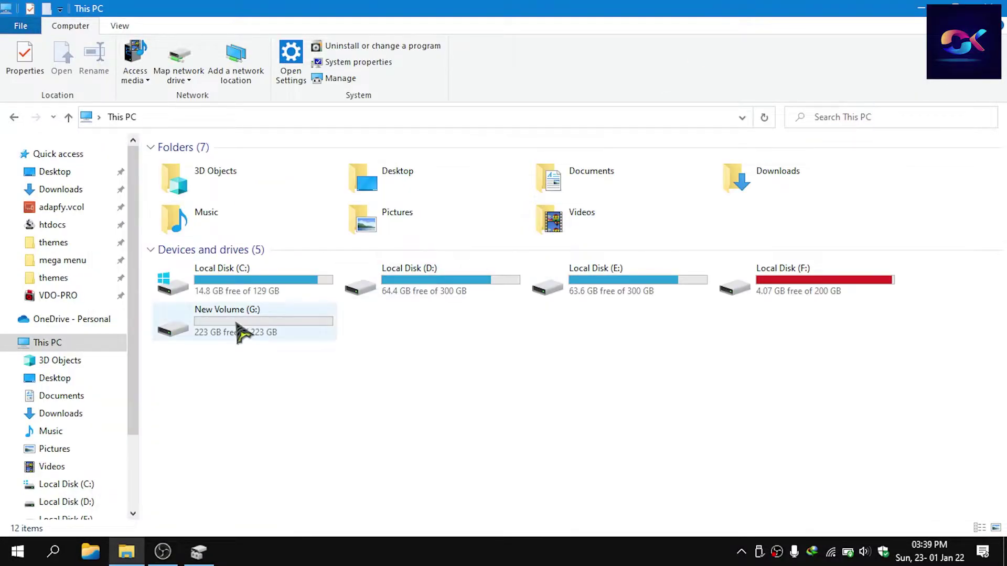
left_click(265, 328)
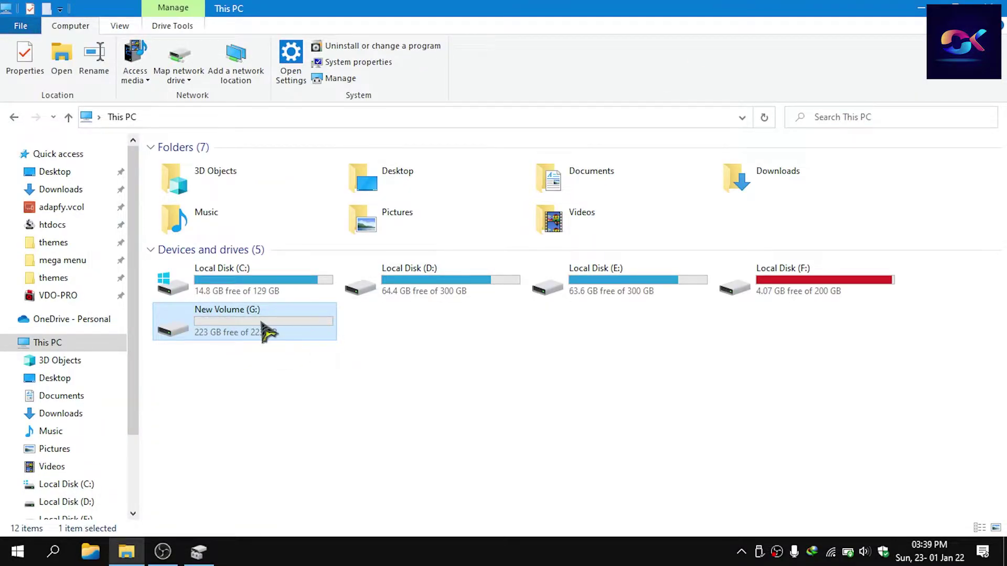
double_click(265, 331)
left_click(14, 117)
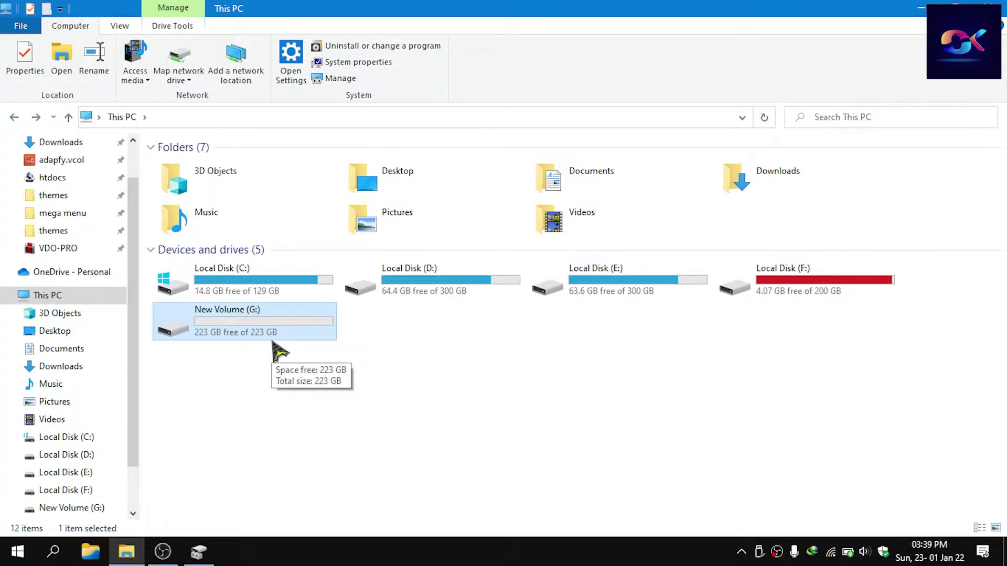
- Close Disk Management and refresh the This PC view in File Explorer
left_click(198, 552)
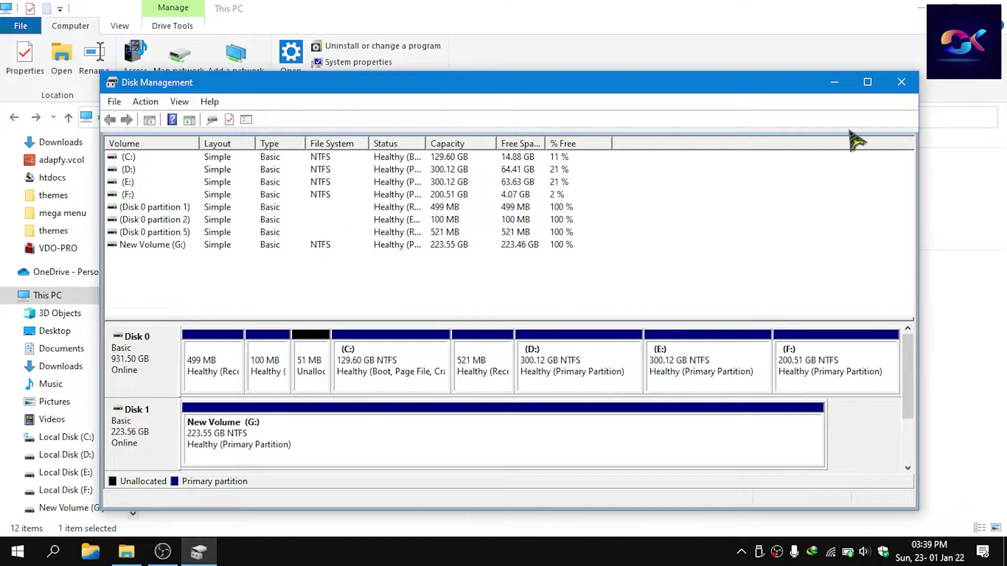
left_click(897, 87)
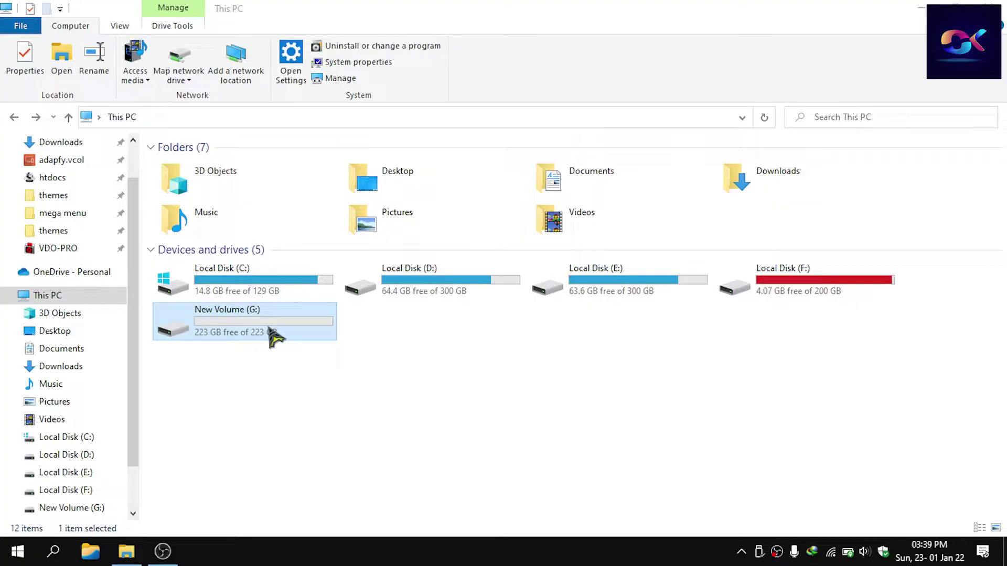
left_click(515, 406)
right_click(513, 404)
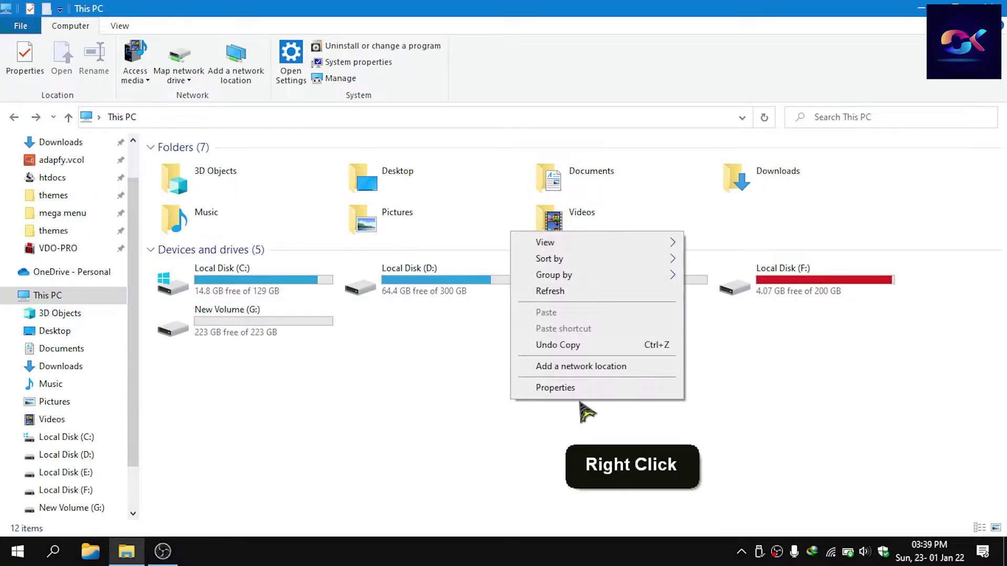
left_click(551, 291)
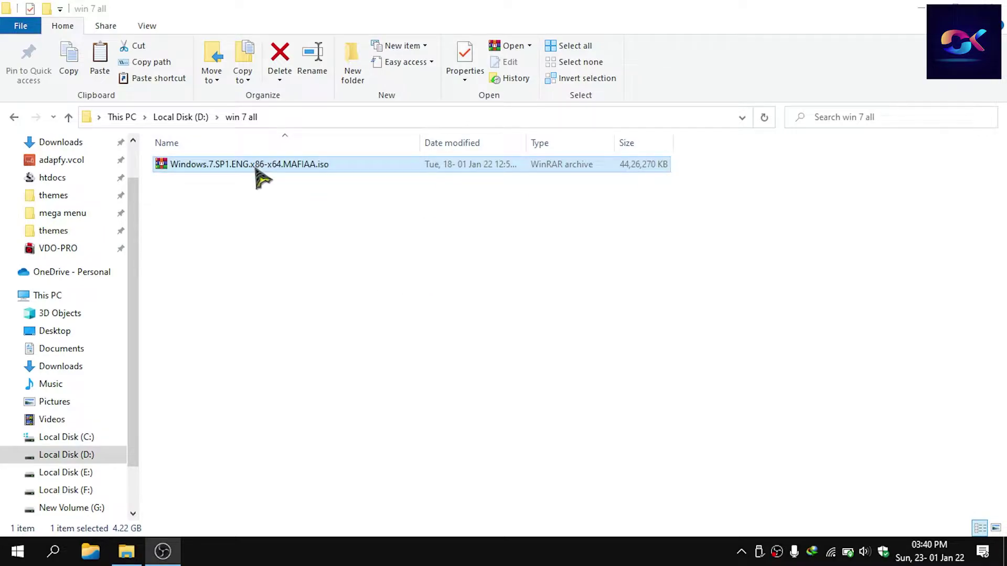
- Snap the win 7 all folder window to the right half of the desktop
key("super+Down")
key("super+Left")
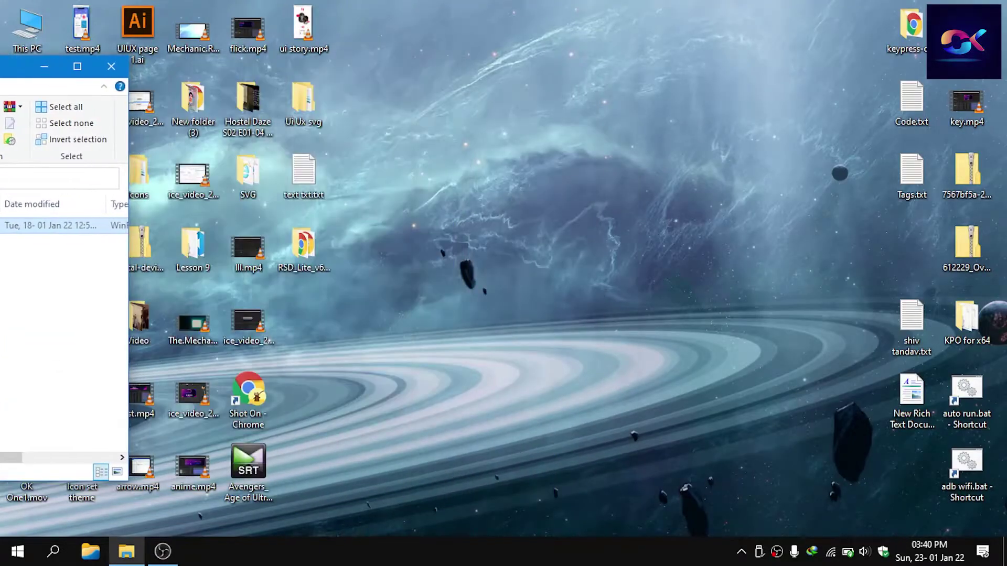
key("super+Right")
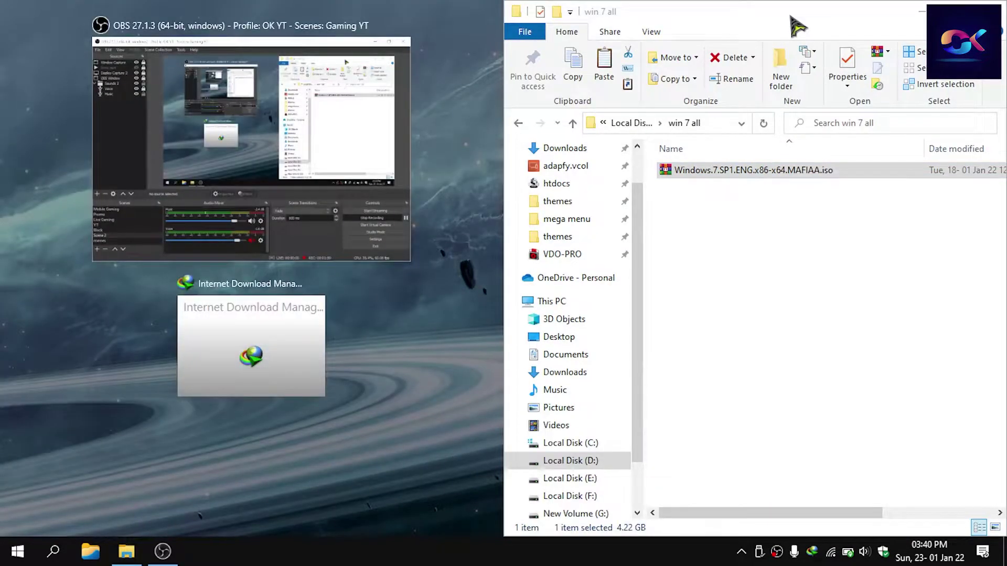
key("Escape")
- Open a second File Explorer window from the win 7 all folder and tile it side by side with the first
left_click(698, 73)
key("ctrl+n")
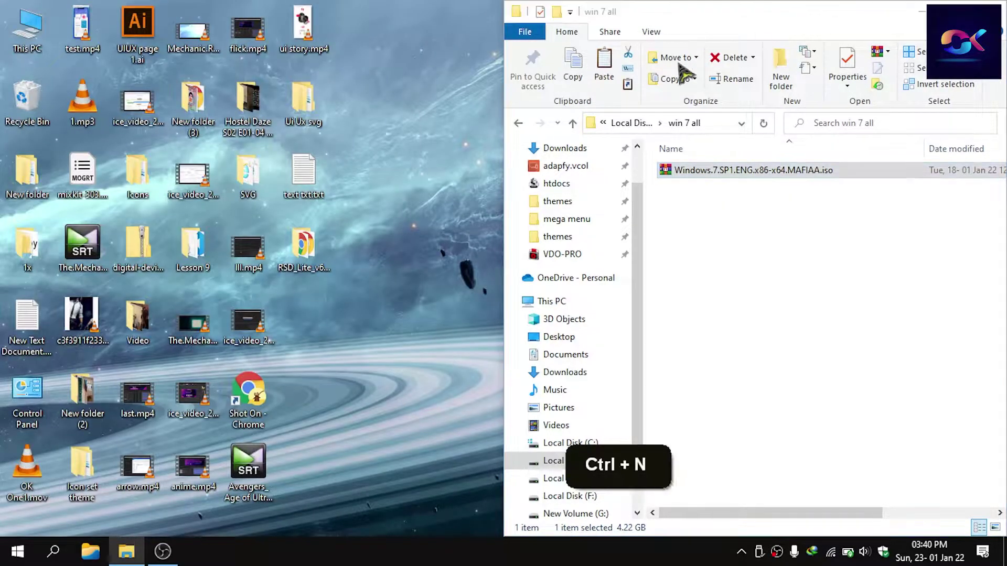
key("super+Left")
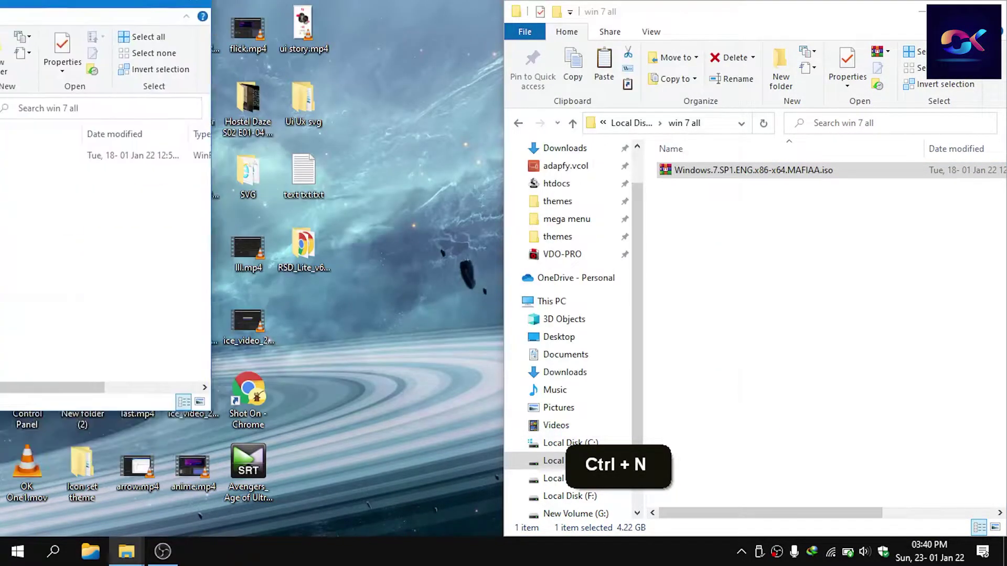
key("super+Left")
key("super+Left")
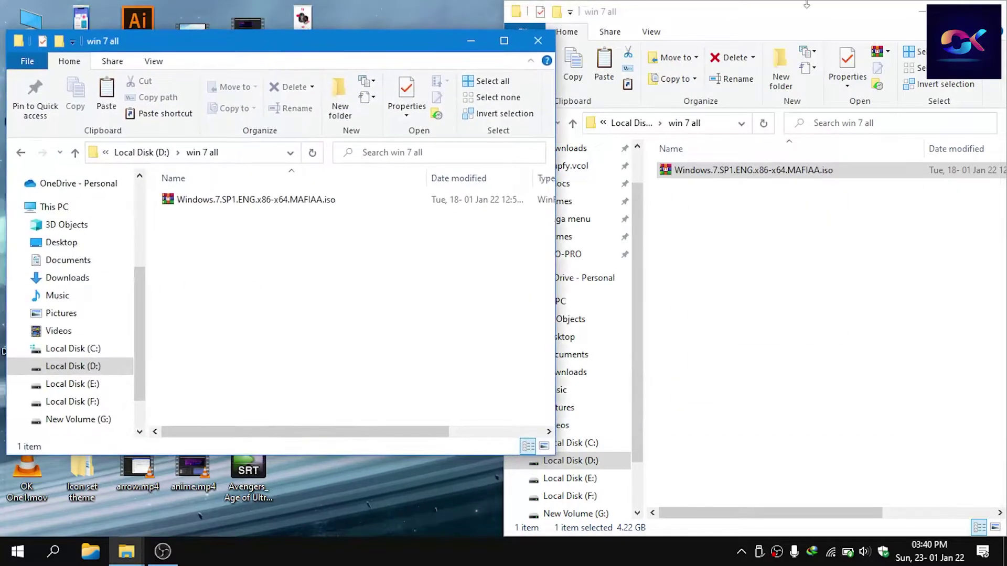
left_click(828, 14)
key("super+Right")
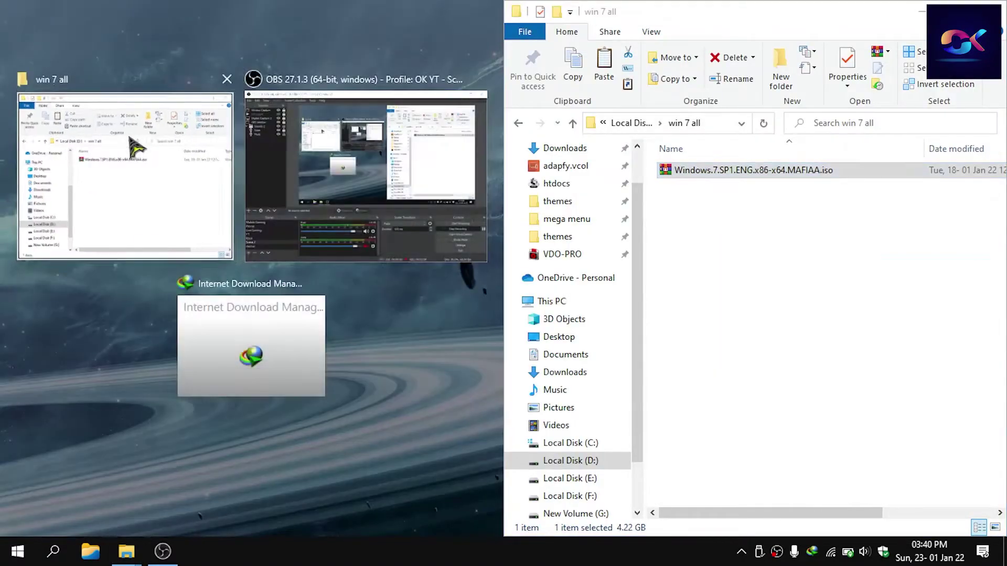
left_click(131, 142)
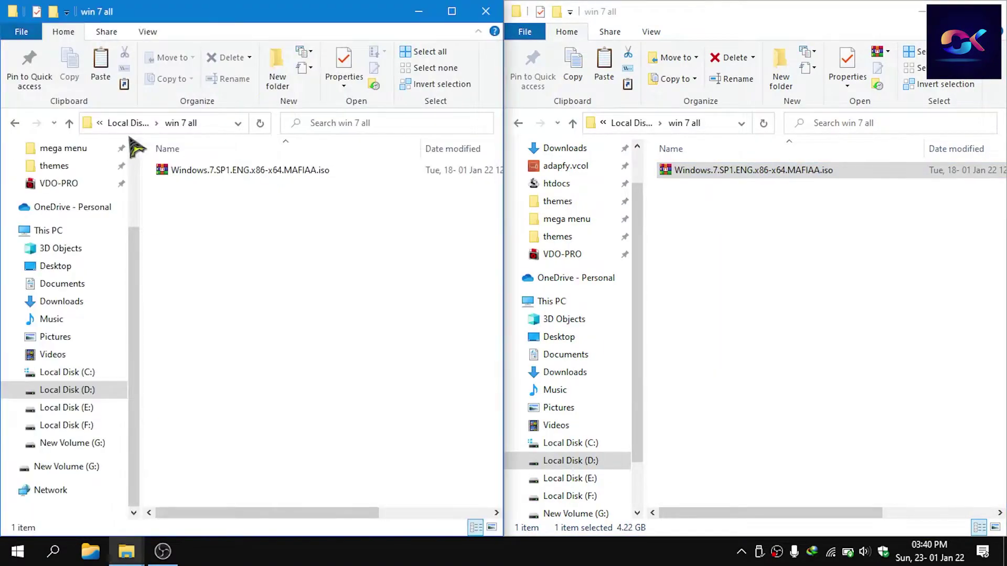
- Open New Volume (G:) in the second window and copy Windows.7.SP1.ENG.x86-x64.MAFIAA.iso into it from the win 7 all folder
left_click(53, 355)
left_click(46, 231)
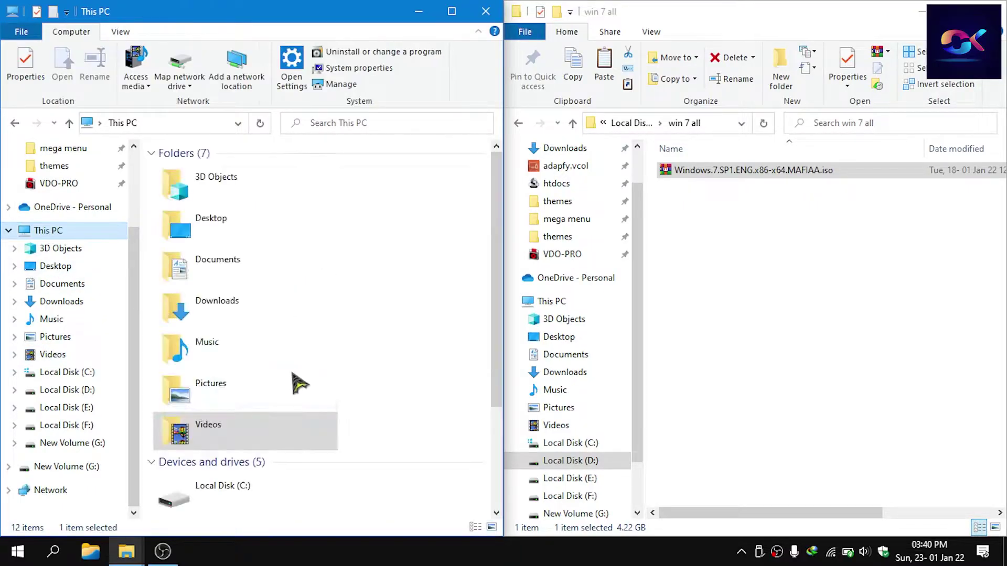
scroll(270, 432, "down", 3)
left_click(257, 507)
double_click(257, 508)
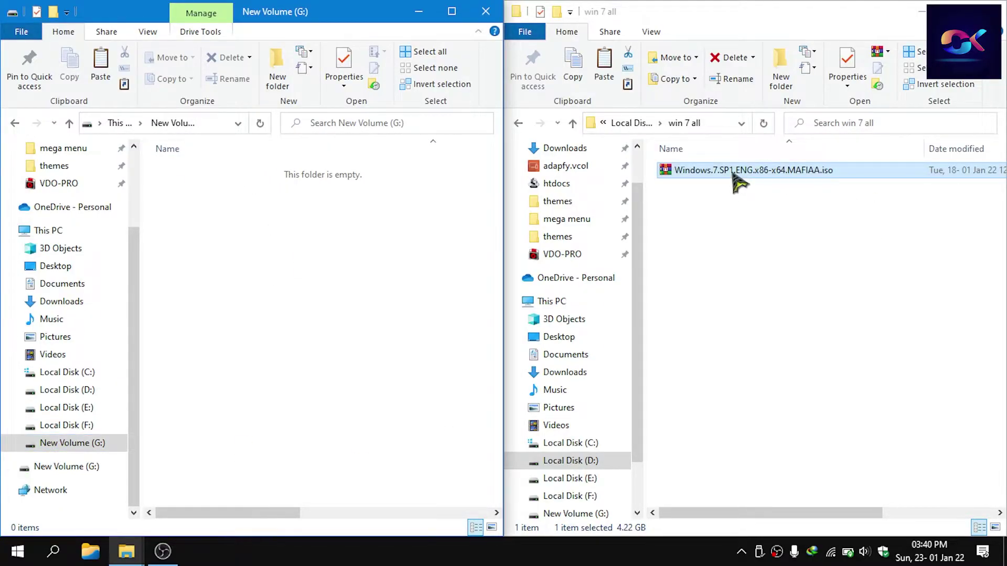
left_click_drag(737, 181, 279, 376)
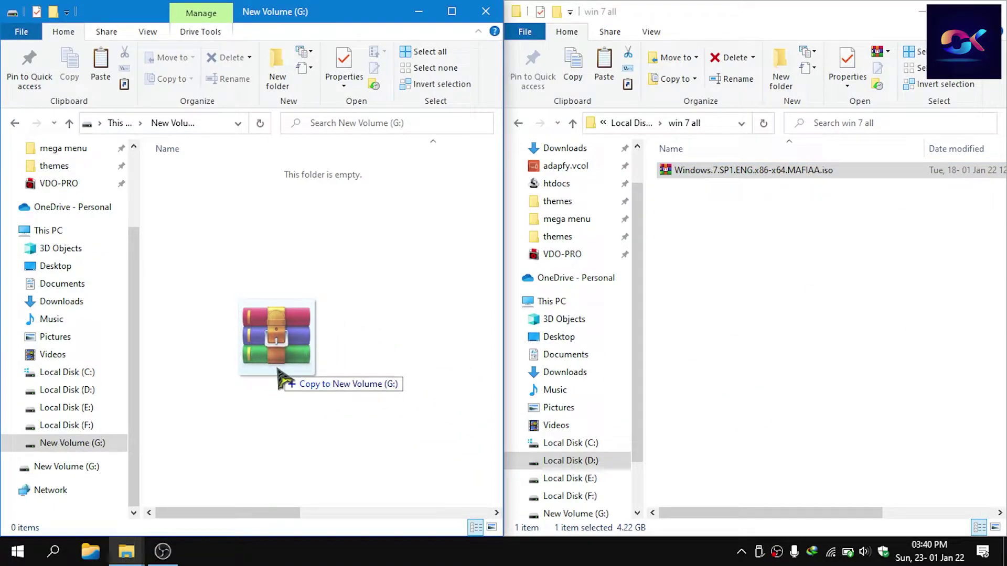
left_click_drag(279, 376, 279, 376)
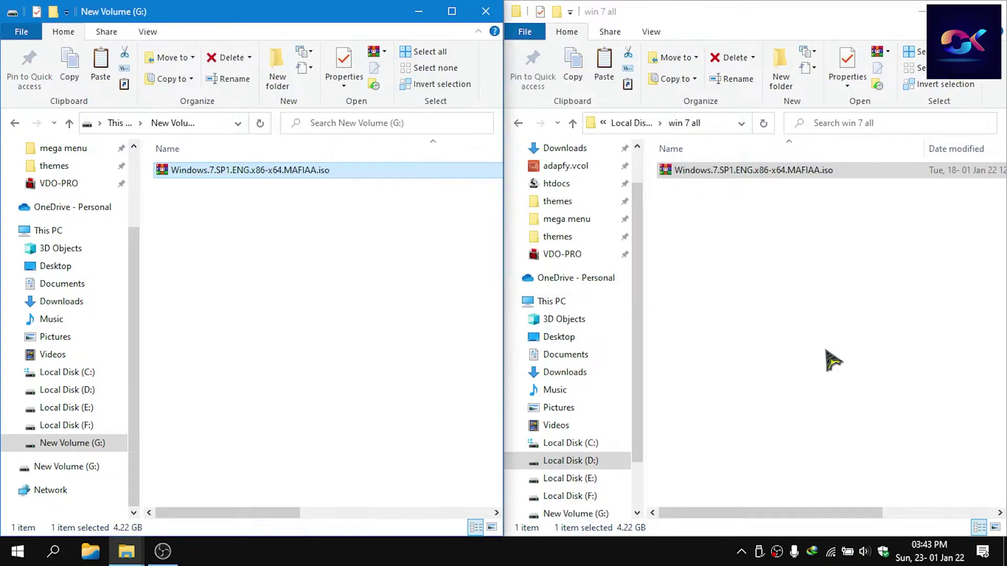
- Review the file properties of Windows.7.SP1.ENG.x86-x64.MAFIAA.iso on New Volume (G:), then close them
left_click(236, 382)
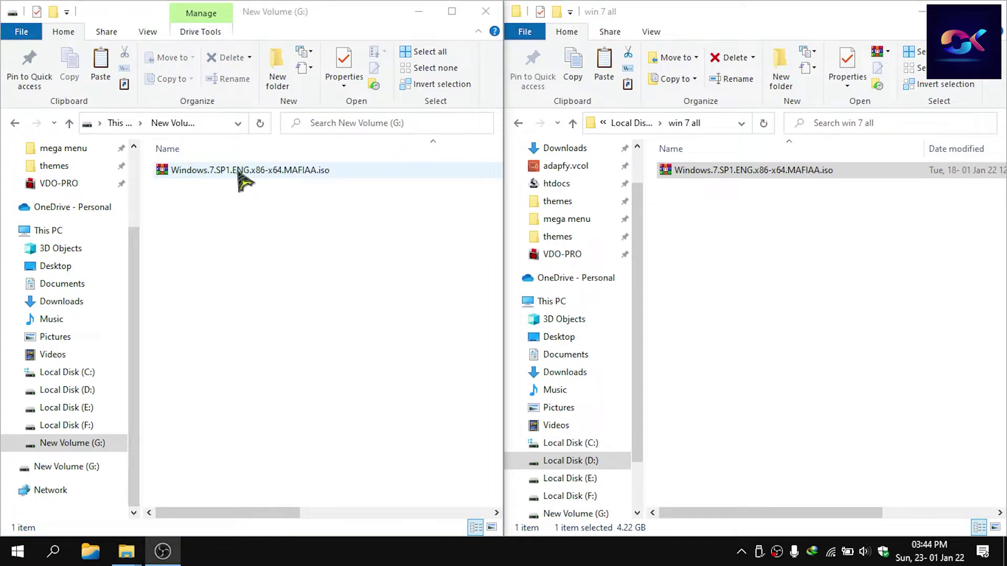
right_click(257, 171)
left_click(283, 522)
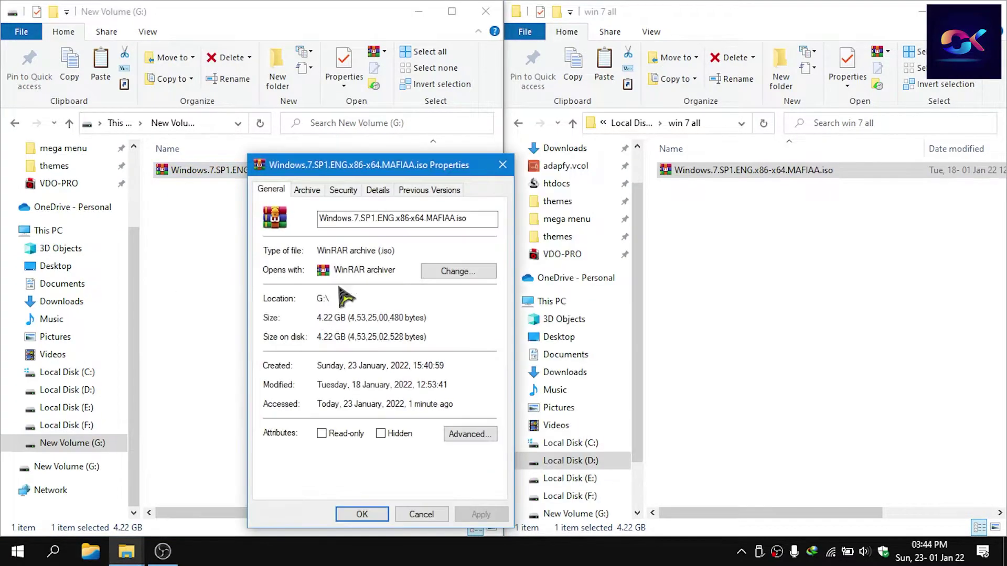
left_click(502, 165)
- Quick-format New Volume (G:) from This PC as NTFS with the volume label OK, and open the formatted drive
left_click(14, 124)
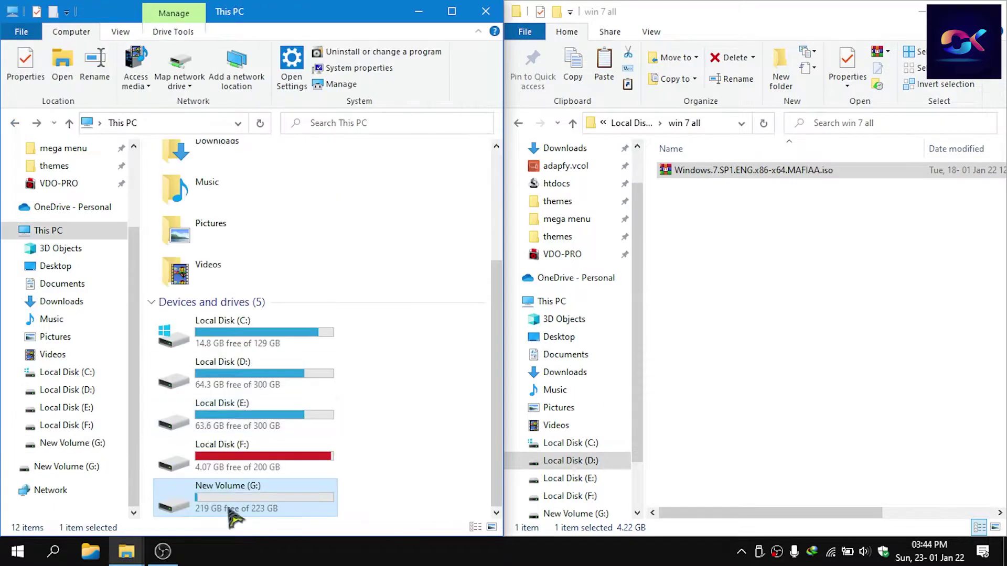
right_click(217, 496)
left_click(247, 385)
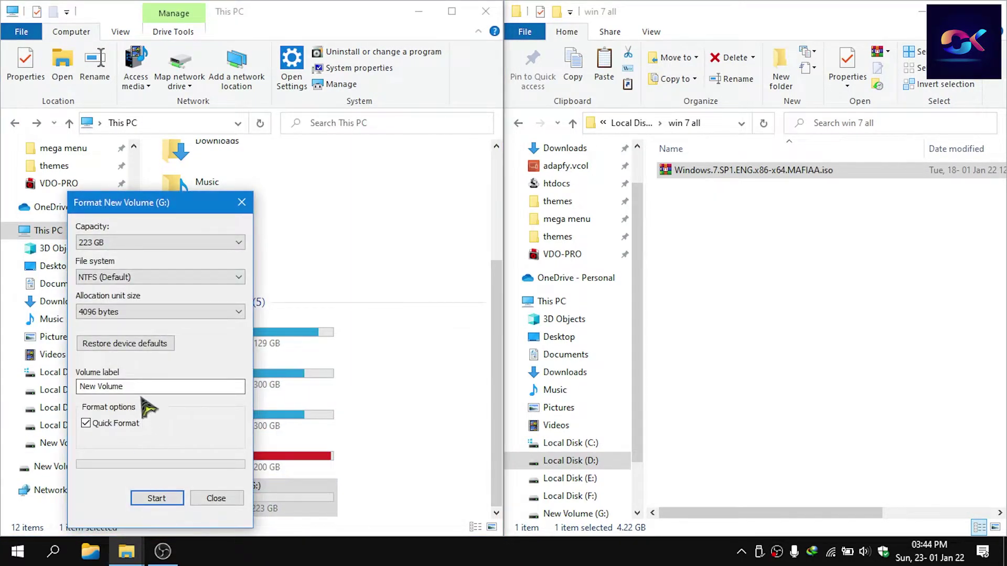
type("OK")
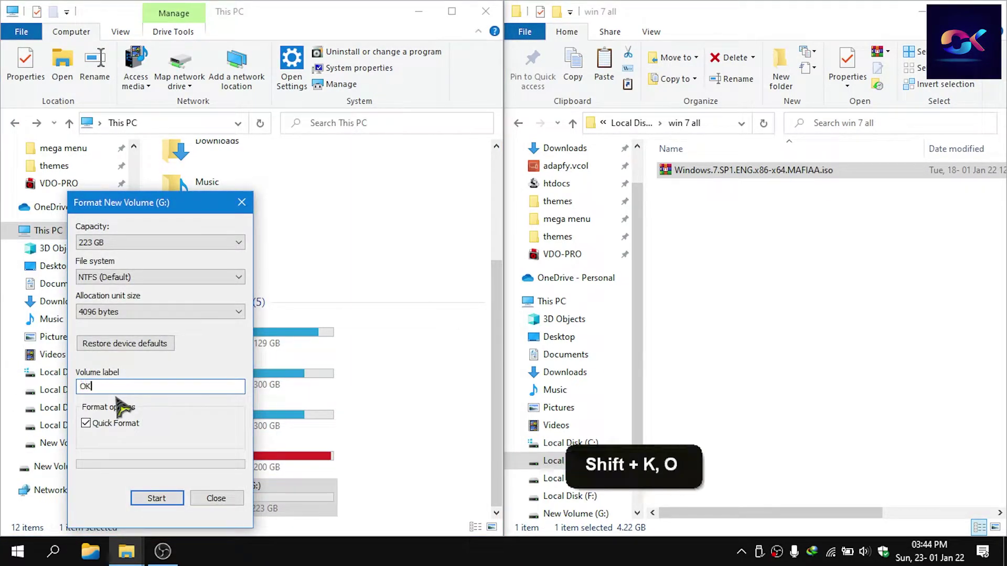
left_click(156, 498)
key("Return")
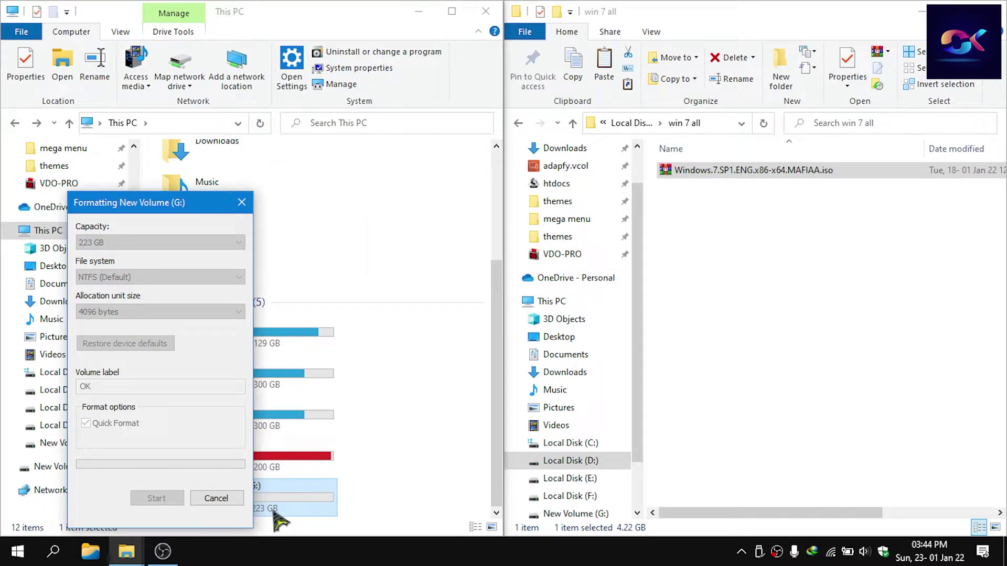
left_click(590, 273)
left_click(239, 497)
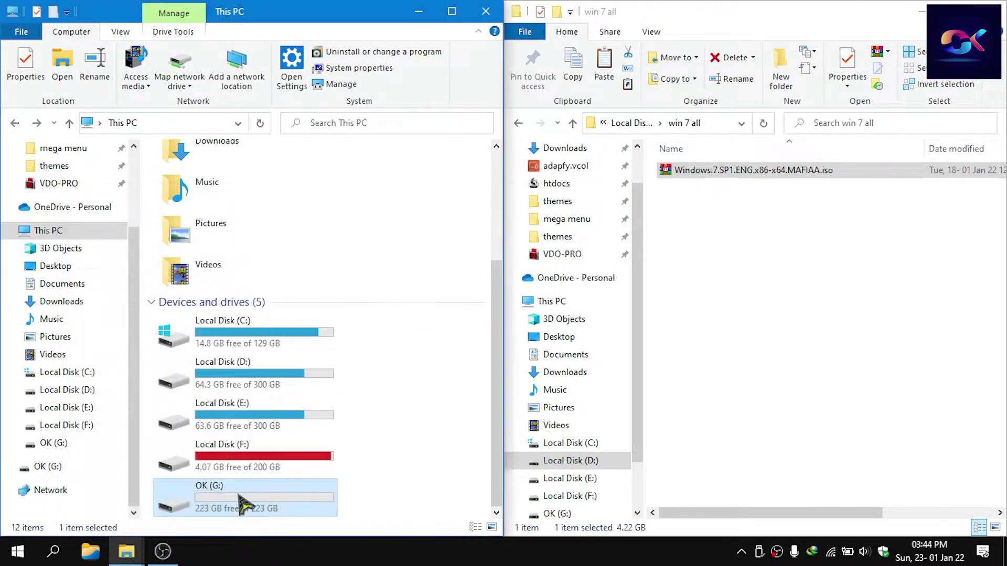
double_click(238, 496)
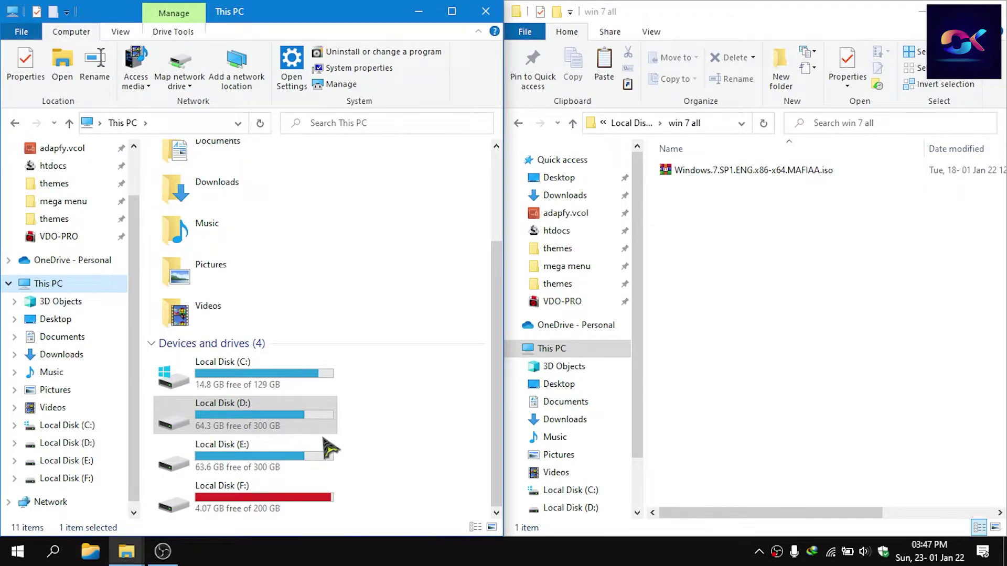
- Open OK (G:) from This PC and copy Windows.7.SP1.ENG.x86-x64.MAFIAA.iso into it from the win 7 all folder
scroll(396, 381, "down", 1)
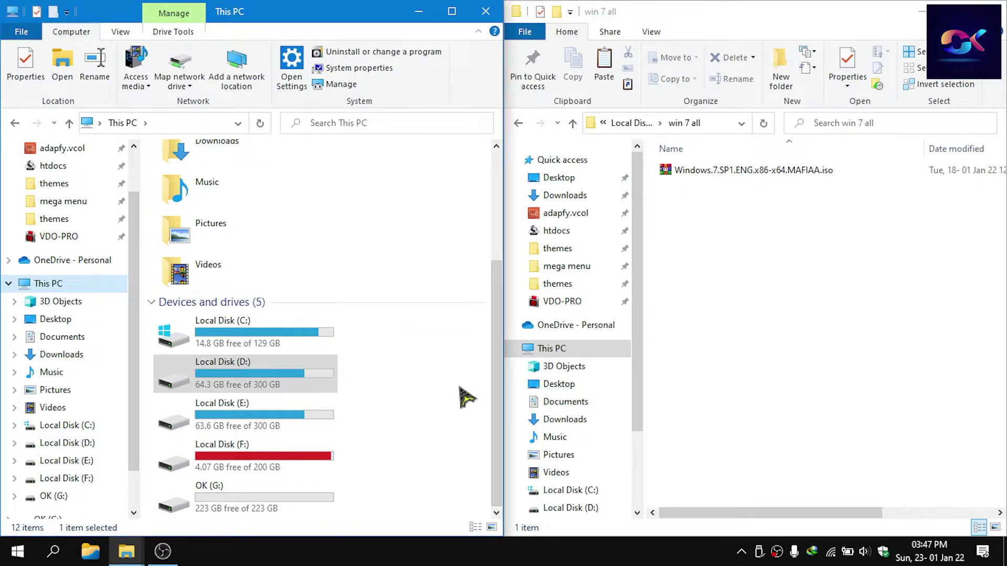
left_click(742, 220)
double_click(243, 506)
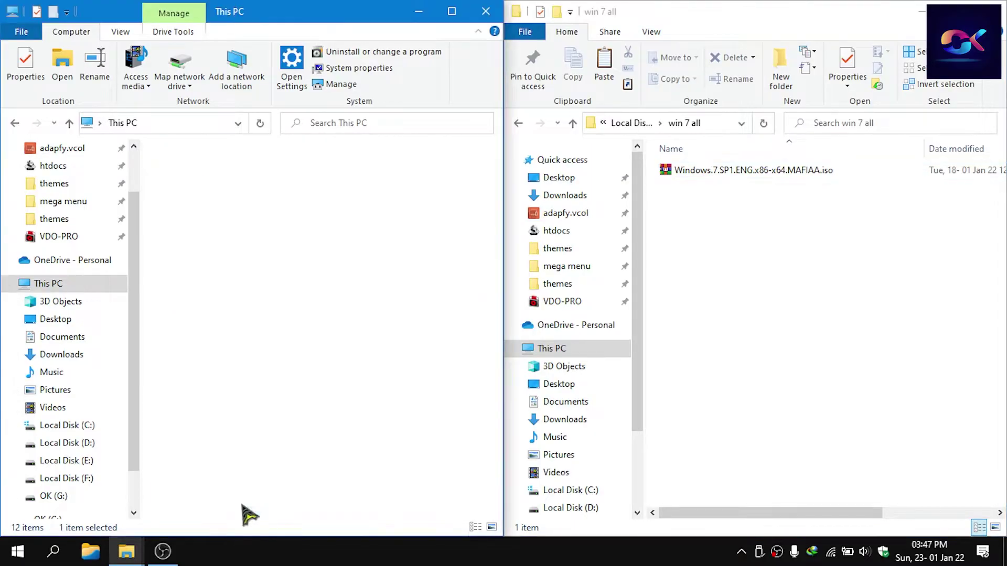
right_click(782, 177)
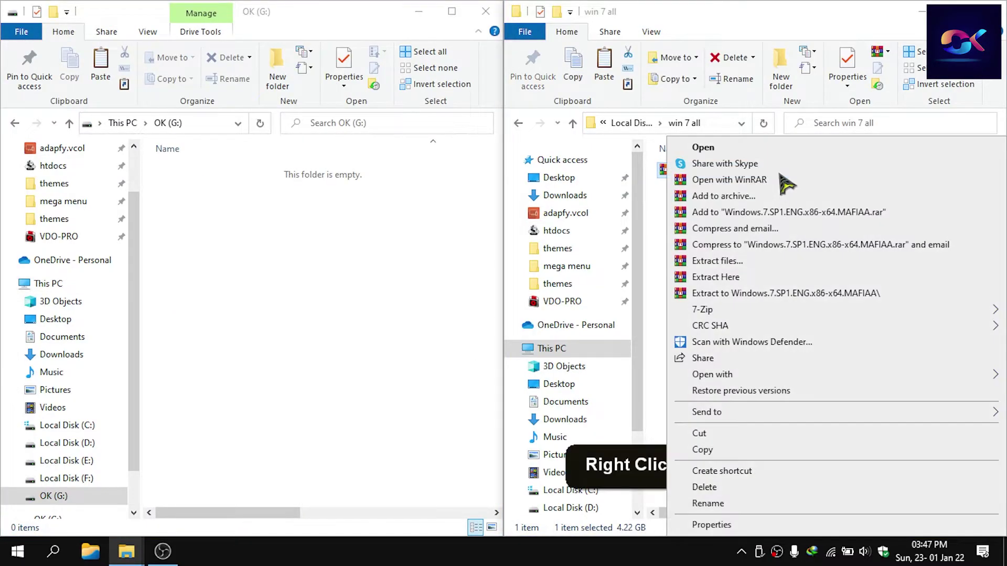
left_click(723, 452)
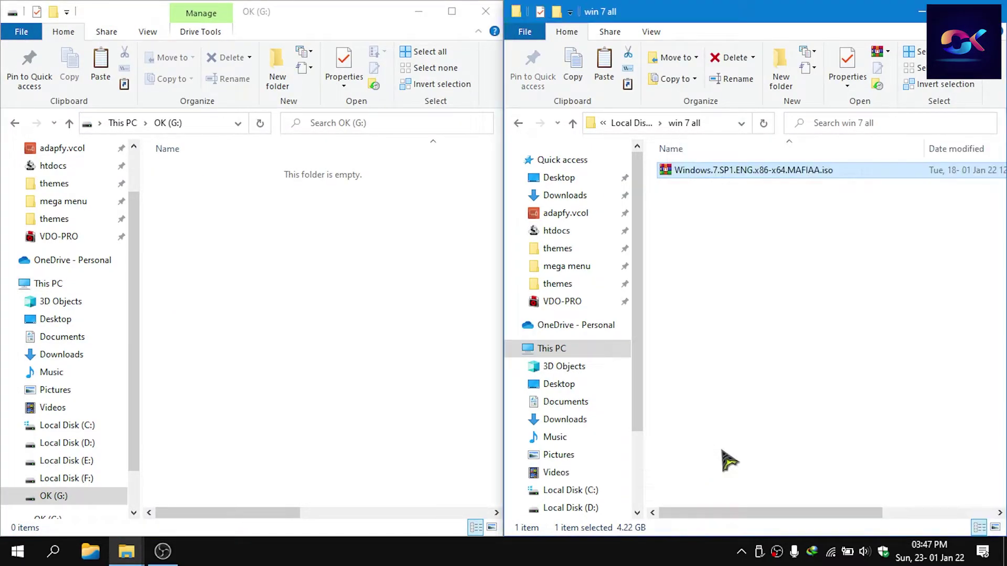
right_click(345, 252)
left_click(371, 370)
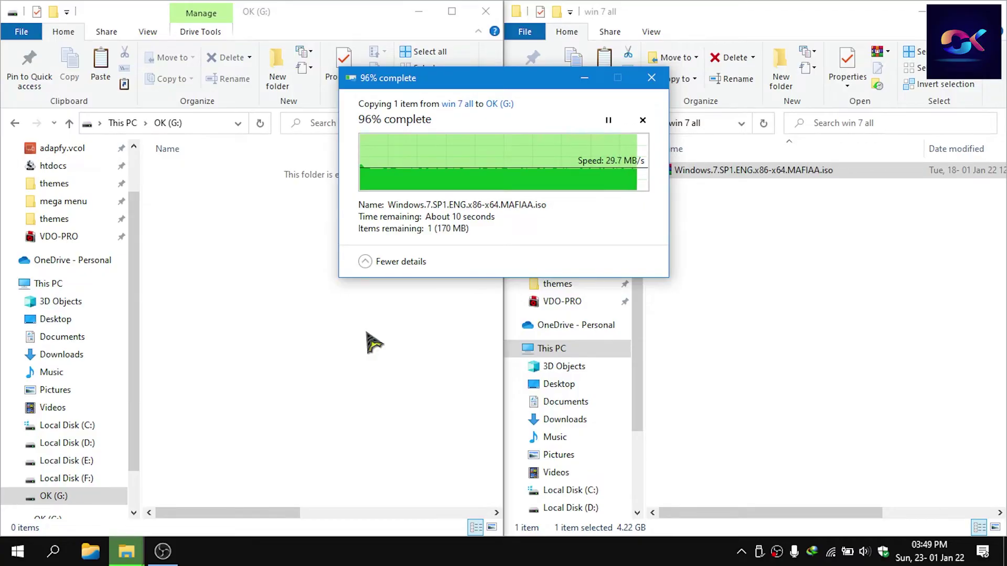
- Return to This PC and check the used space of OK (G:) in the drive list
left_click(15, 123)
scroll(270, 498, "down", 3)
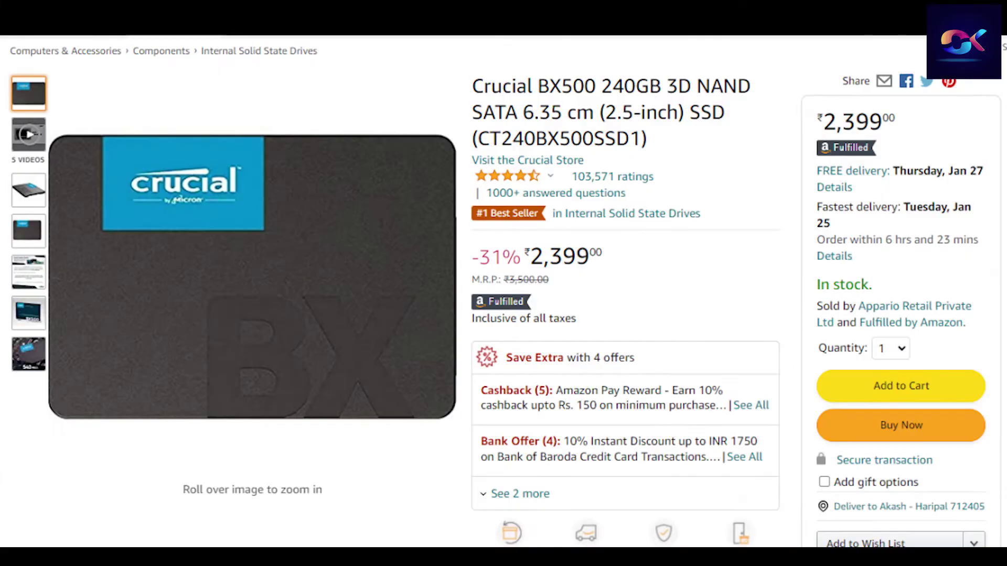